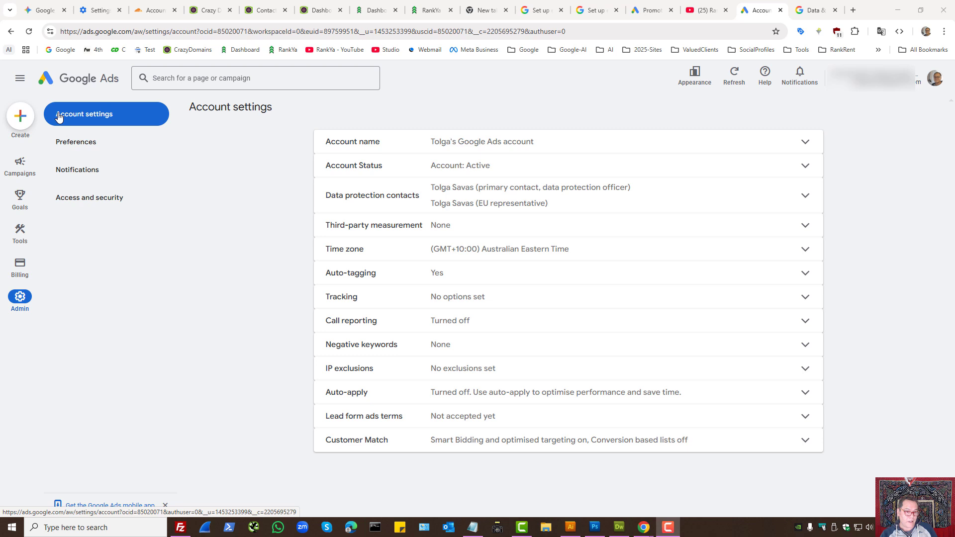
- Expand Account Status to show the active note and the Cancel my account link
left_click(565, 165)
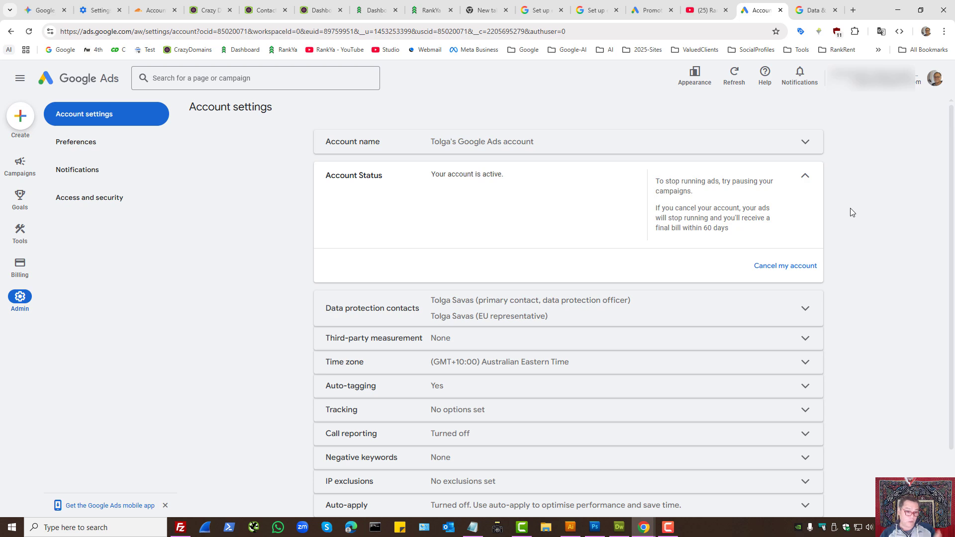
left_click(813, 9)
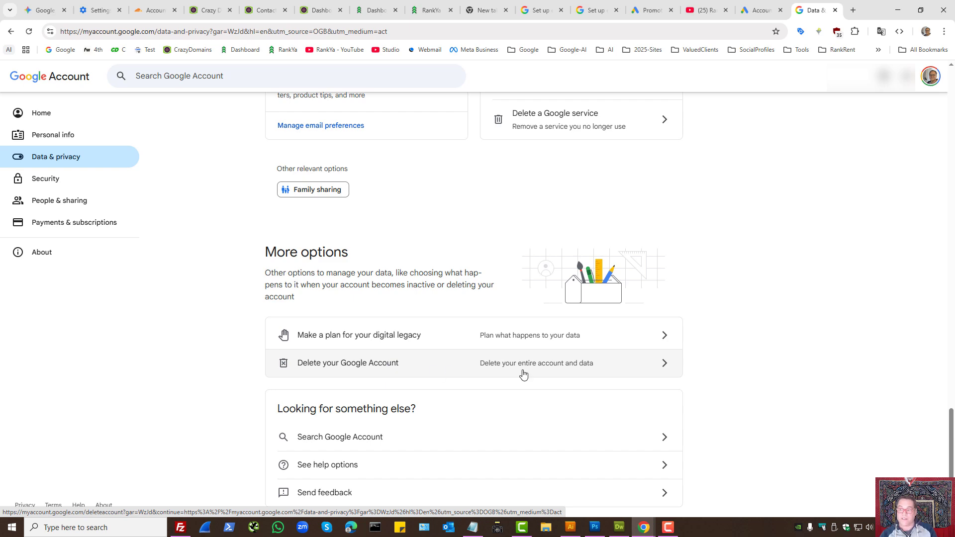
left_click(759, 9)
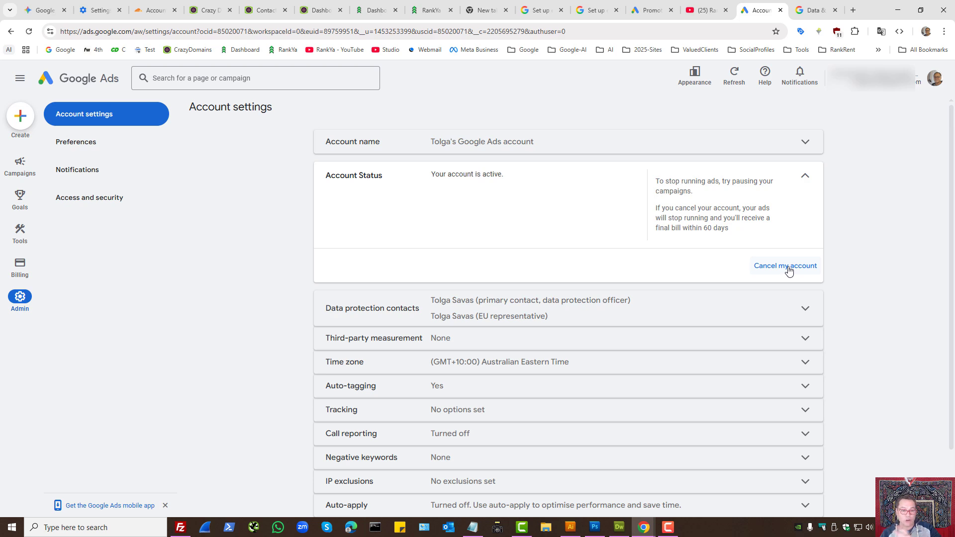
left_click(813, 9)
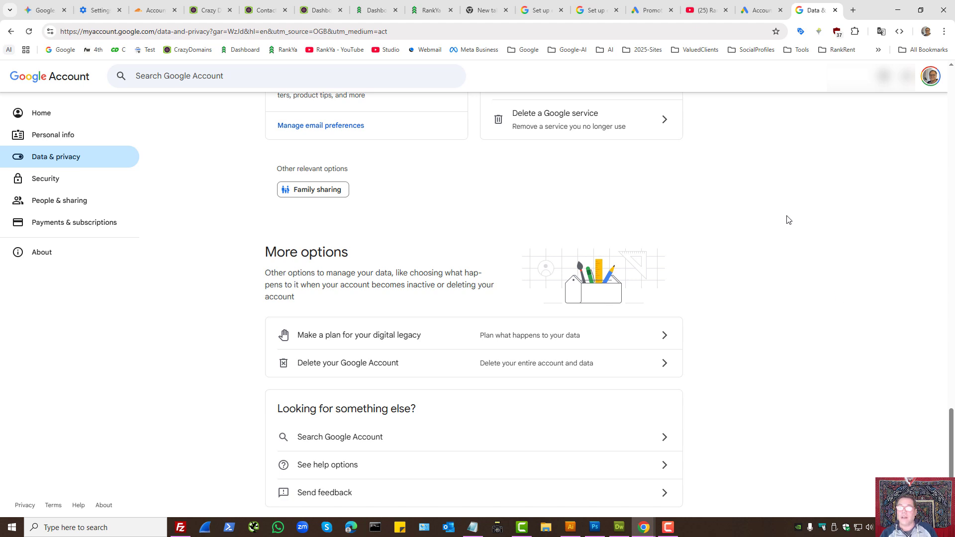
left_click(762, 10)
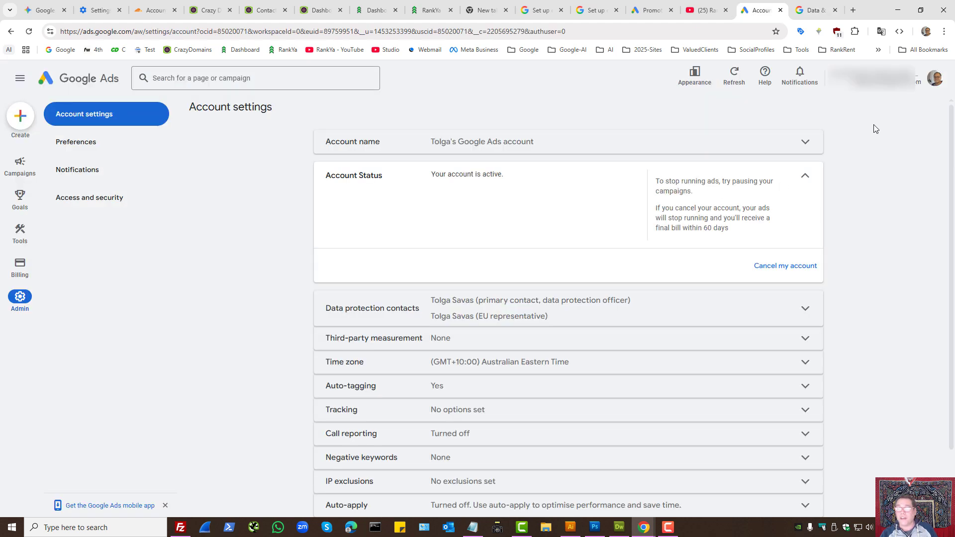